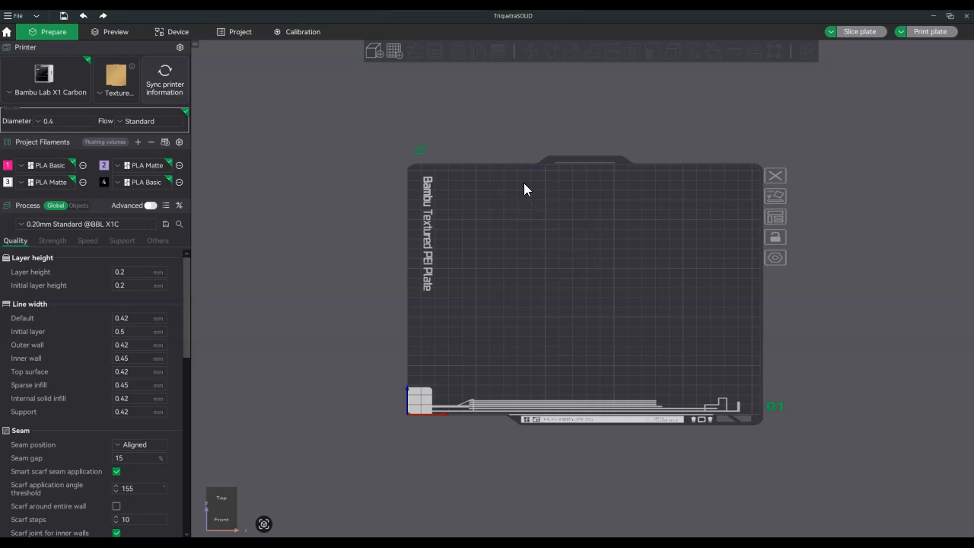
Import the model file TriquetraSOLID.stl onto the build plate
click(371, 46)
click(49, 106)
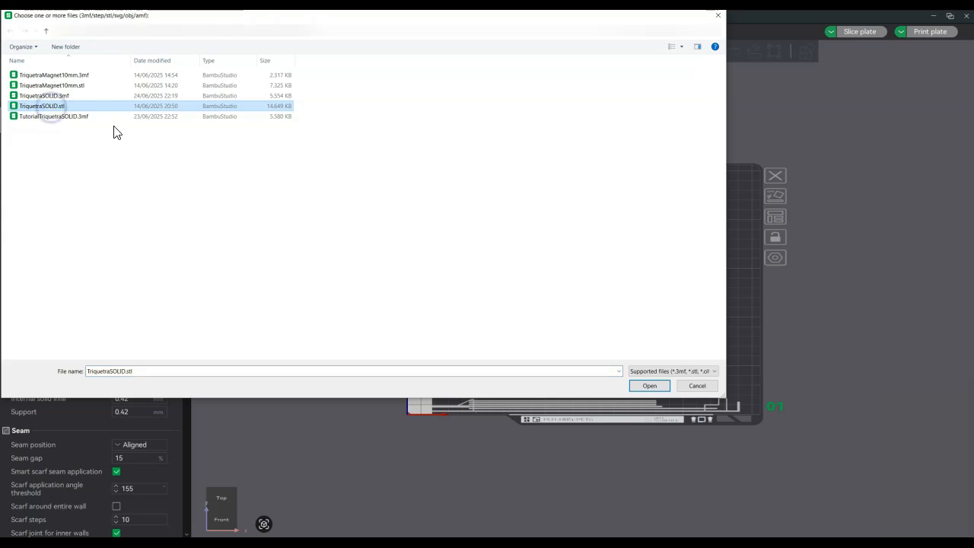
click(646, 386)
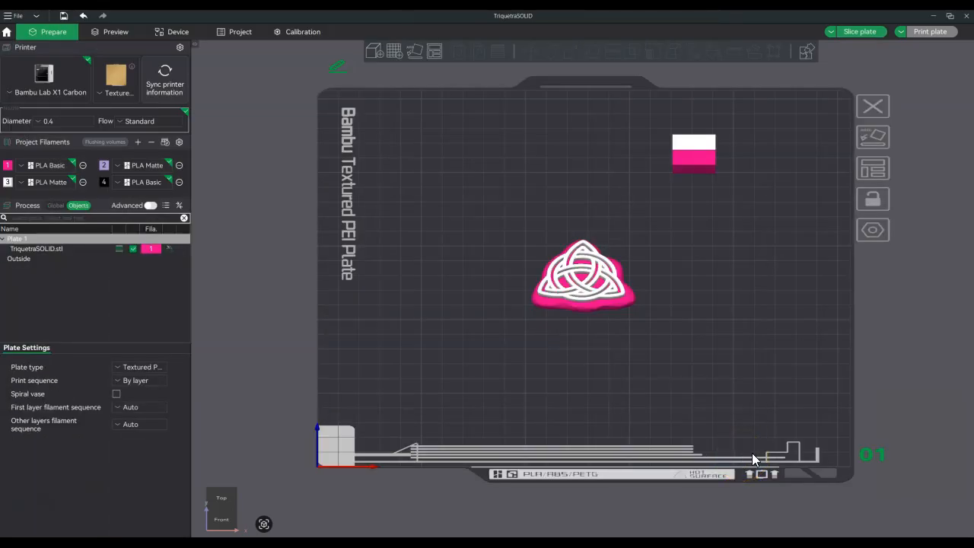
Check the triquetra model's dimensions with the Scale tool without changing them
click(579, 281)
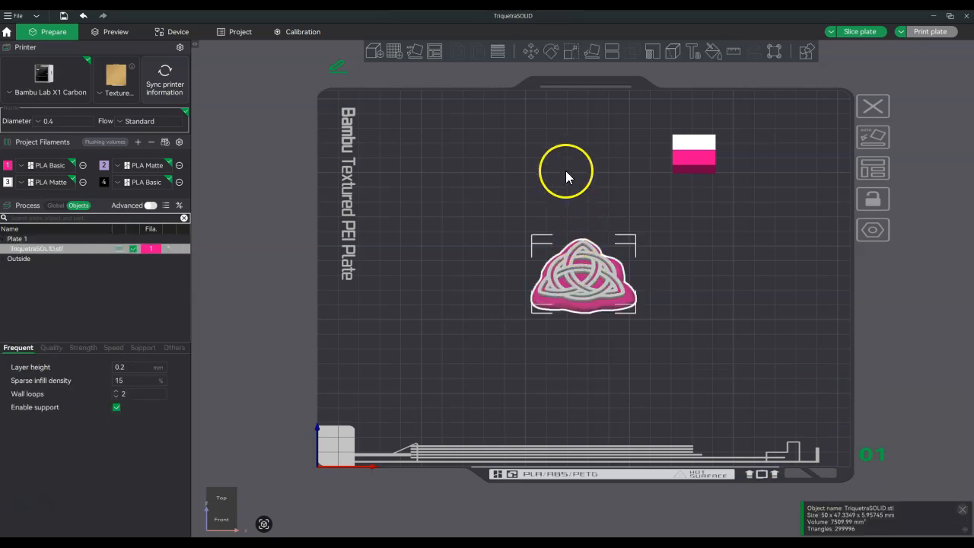
click(568, 53)
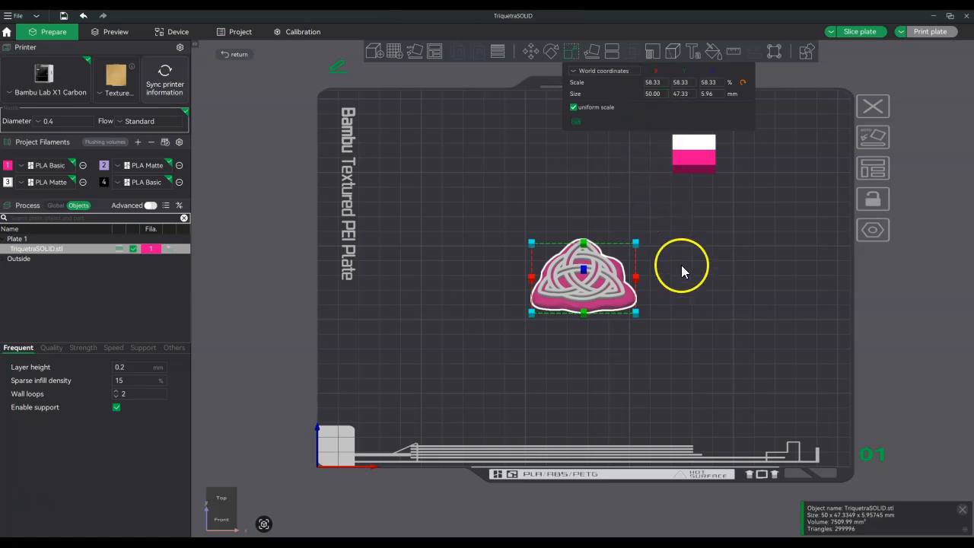
click(692, 288)
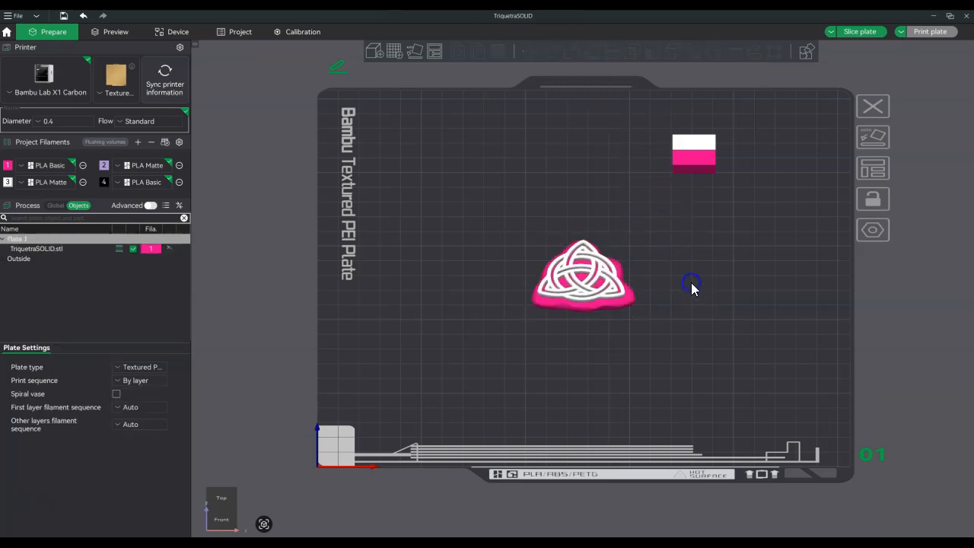
click(587, 297)
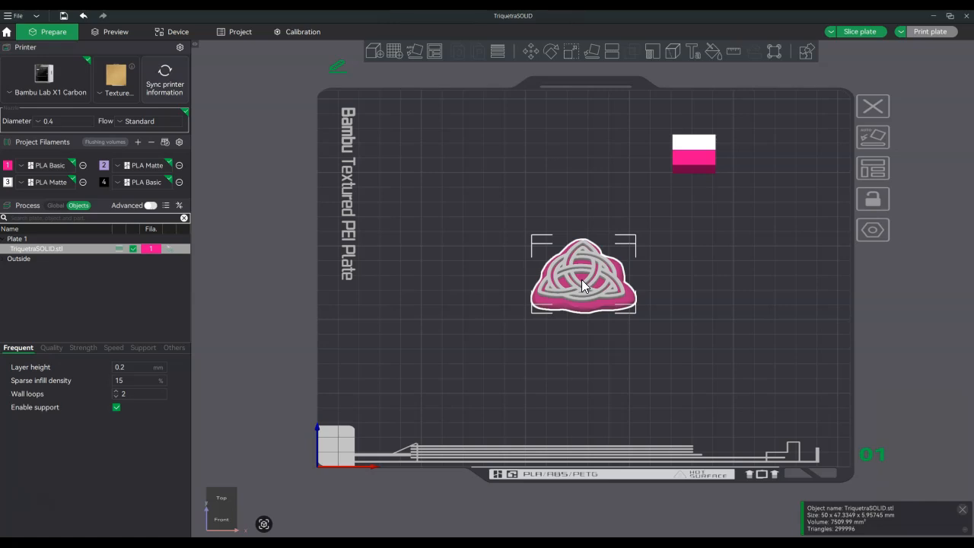
right_click(582, 285)
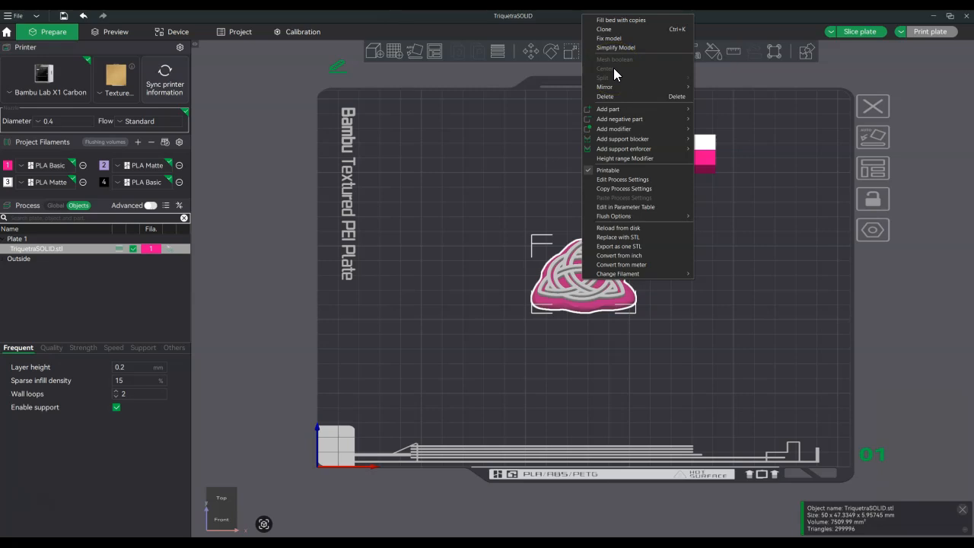
click(715, 305)
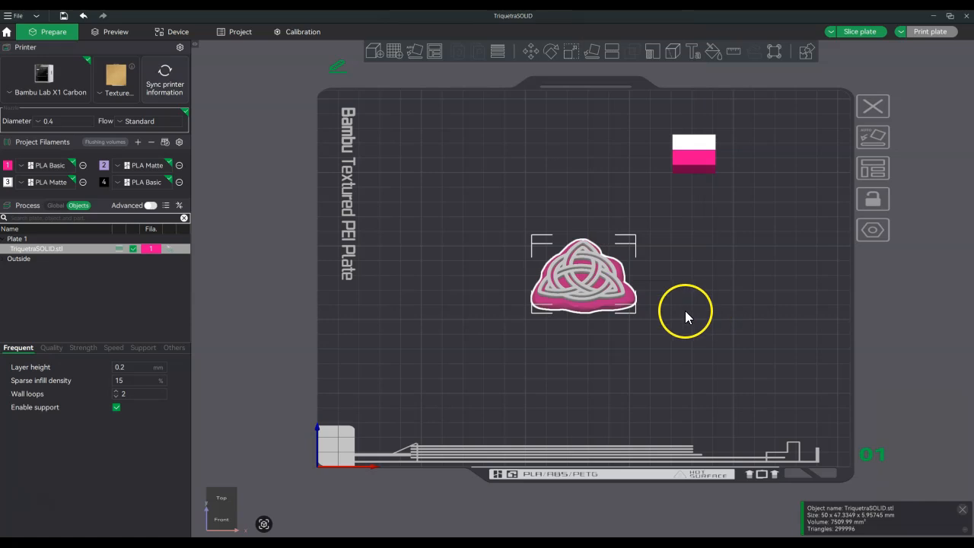
Add a cylinder to the triquetra model as a negative part and accept per-object setting mode
click(578, 272)
right_click(578, 271)
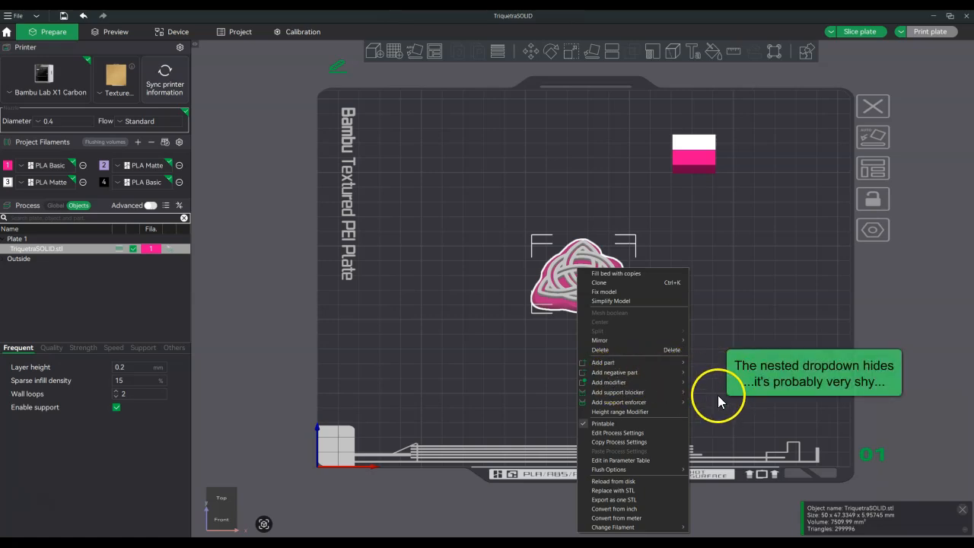
click(519, 334)
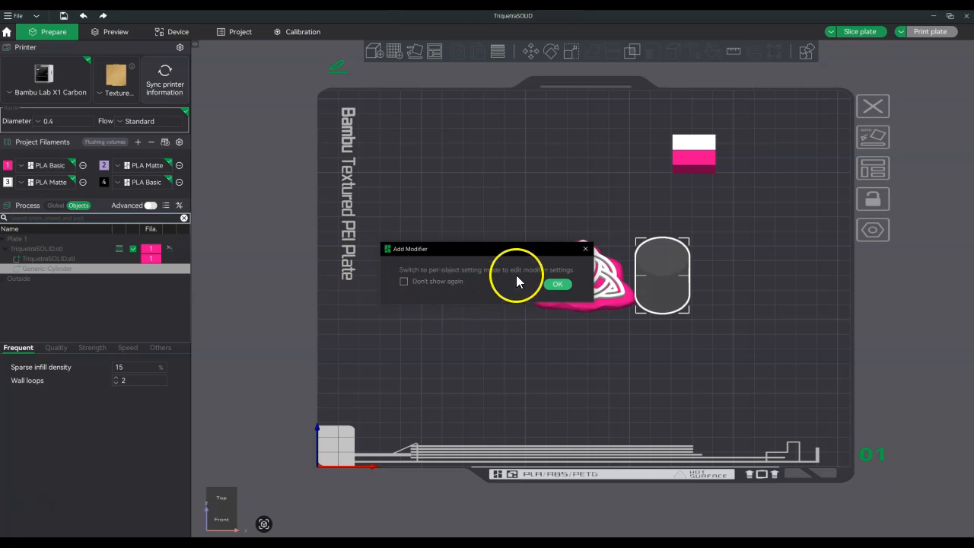
click(557, 284)
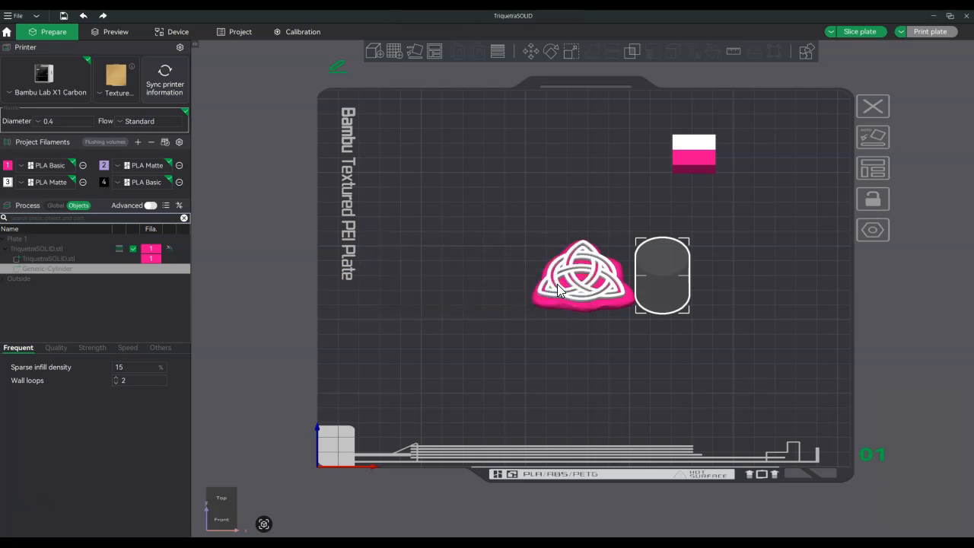
Turn off uniform scaling for the cylinder and set its X and Y sizes to 10.5 mm
click(652, 282)
click(565, 55)
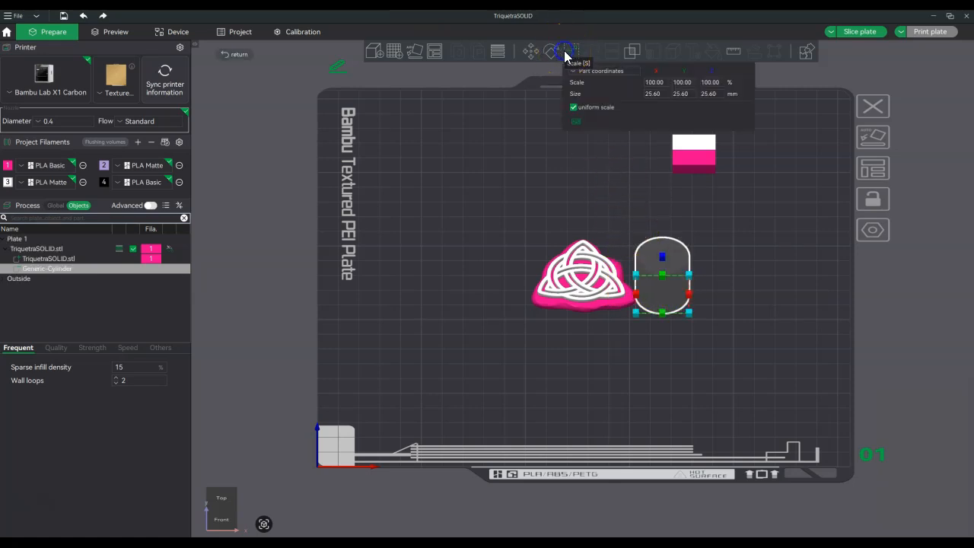
click(660, 94)
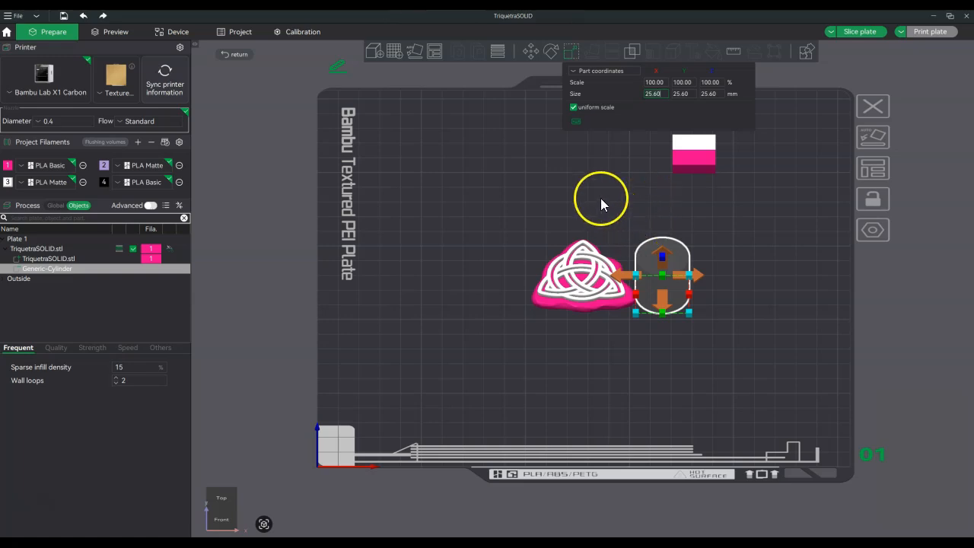
click(573, 107)
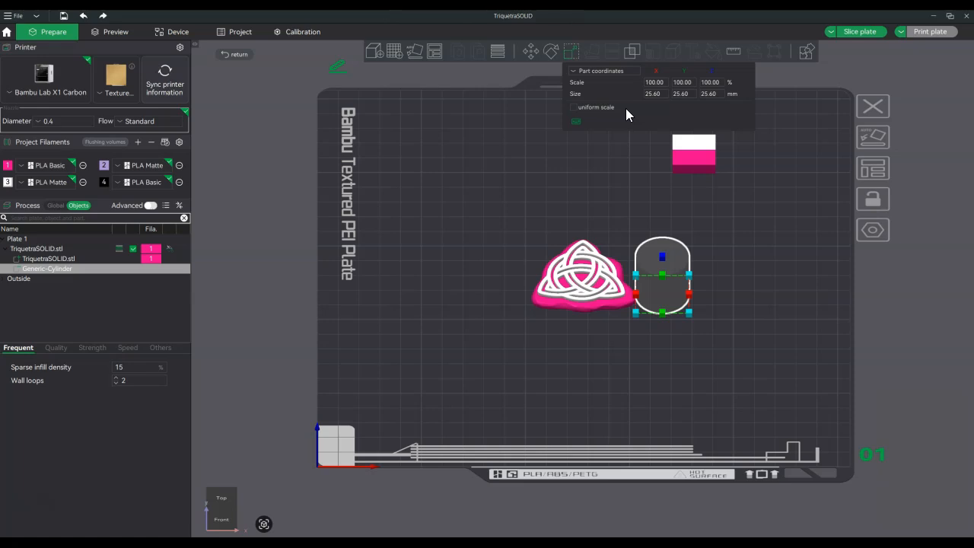
click(659, 93)
click(690, 94)
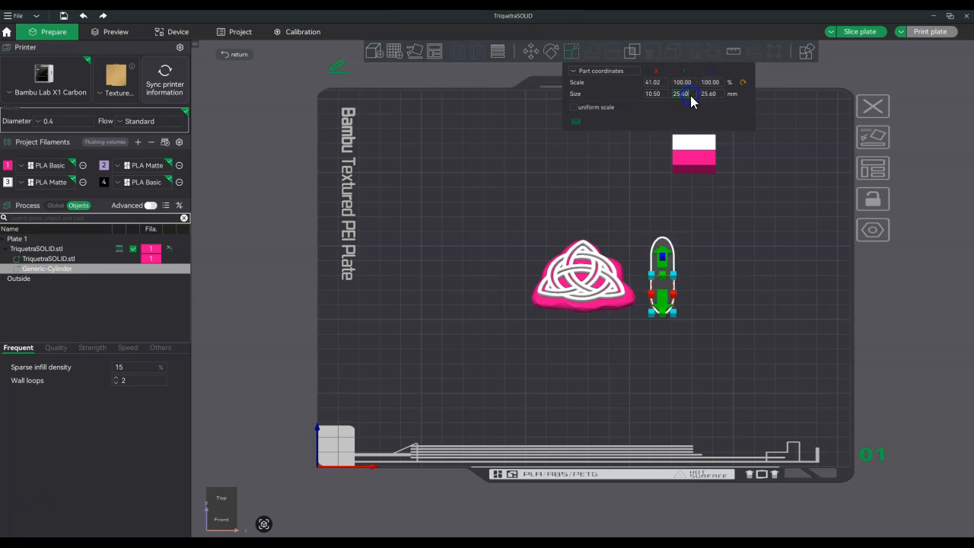
text(10)
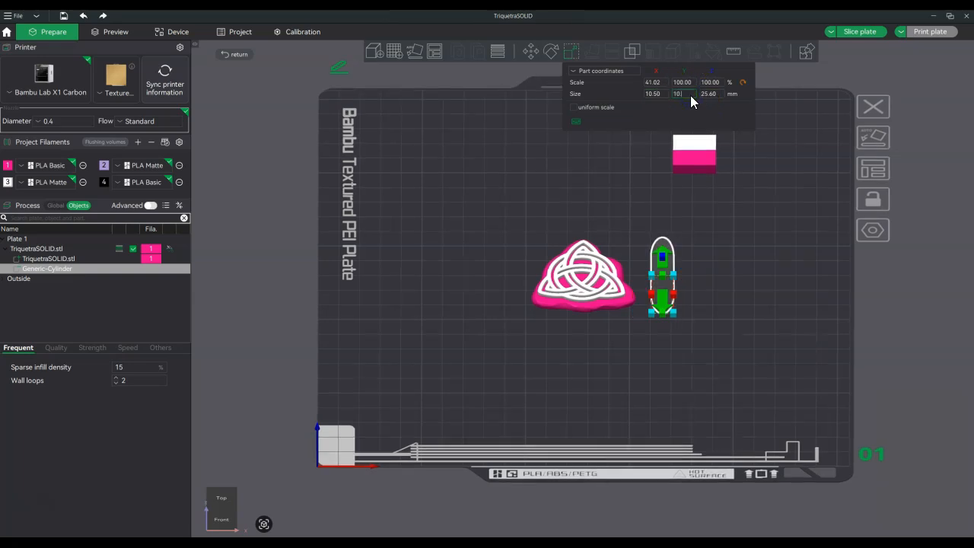
text(.5)
key(Return)
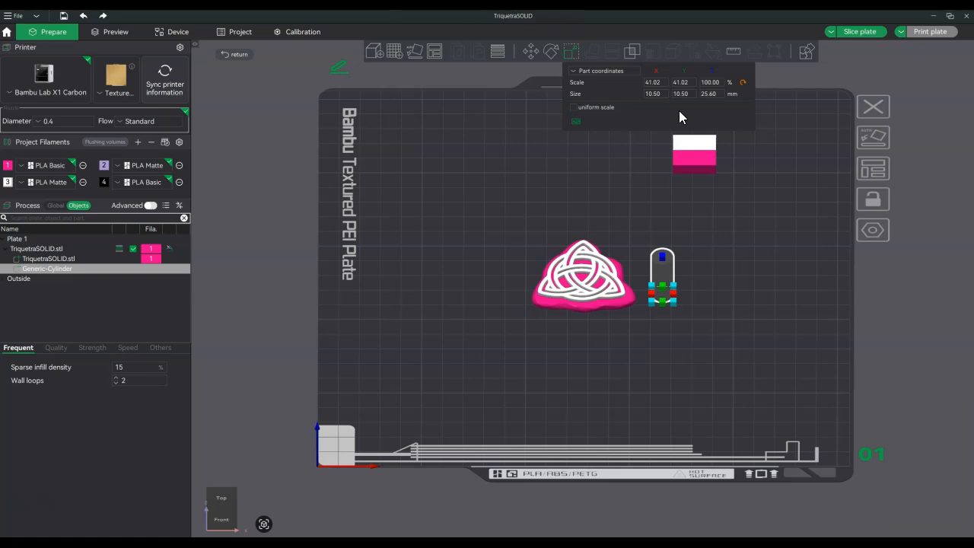
Set the cylinder's Z size to 2.5 mm and leave the Scale tool
click(717, 95)
text(2.5)
click(714, 110)
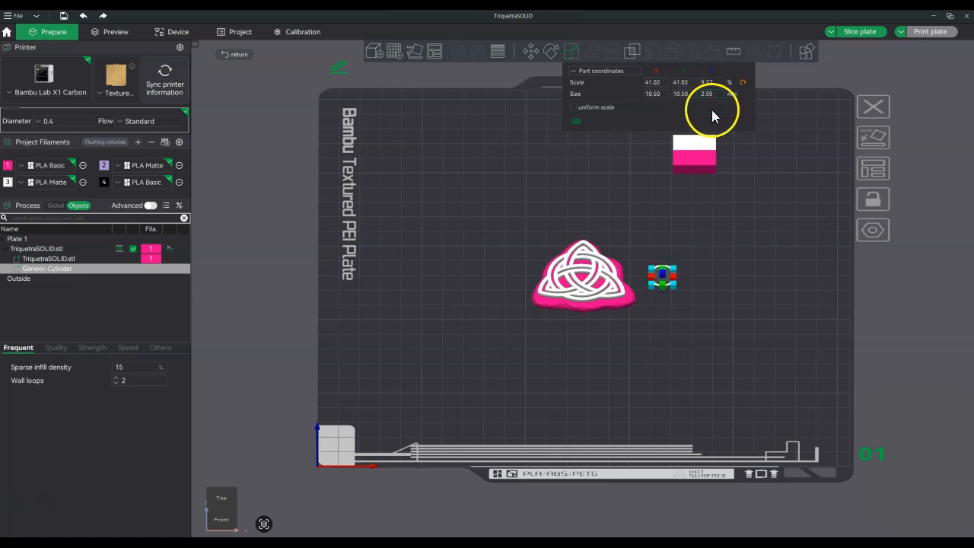
click(572, 53)
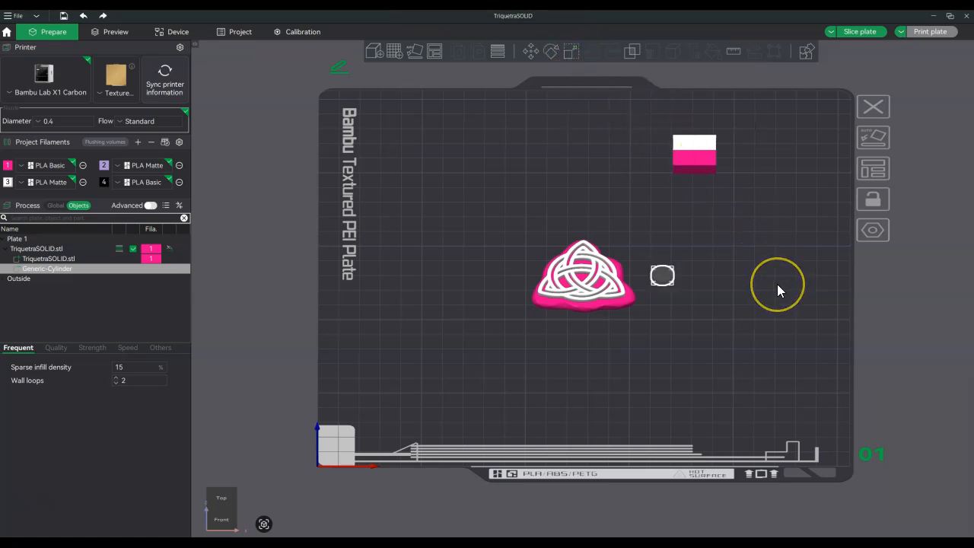
Center the cylinder on the triquetra model and check its placement from above
right_click(662, 277)
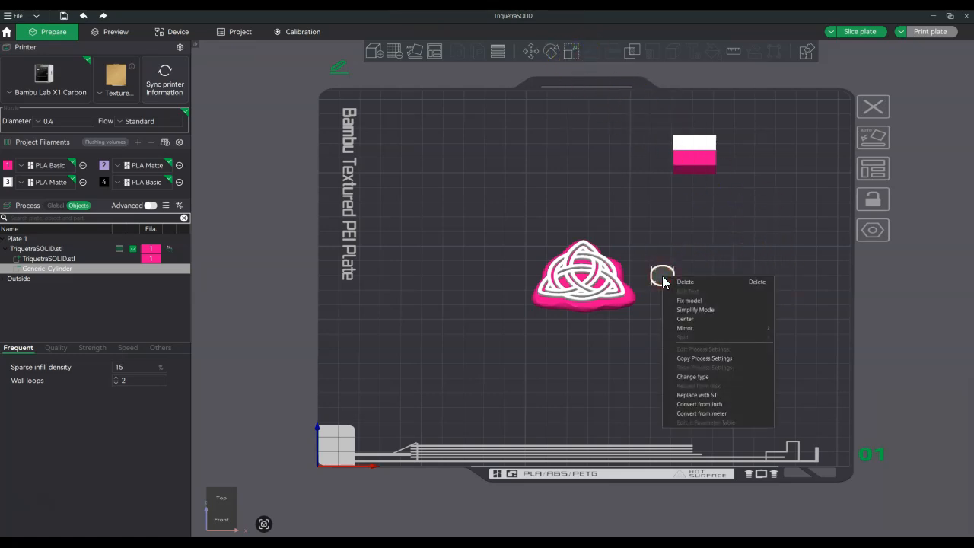
click(704, 319)
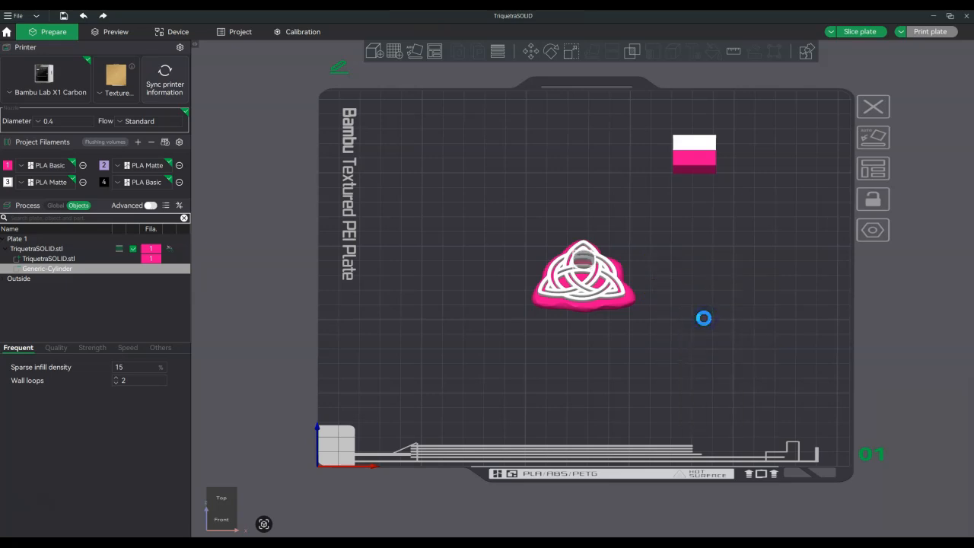
key(ctrl+1)
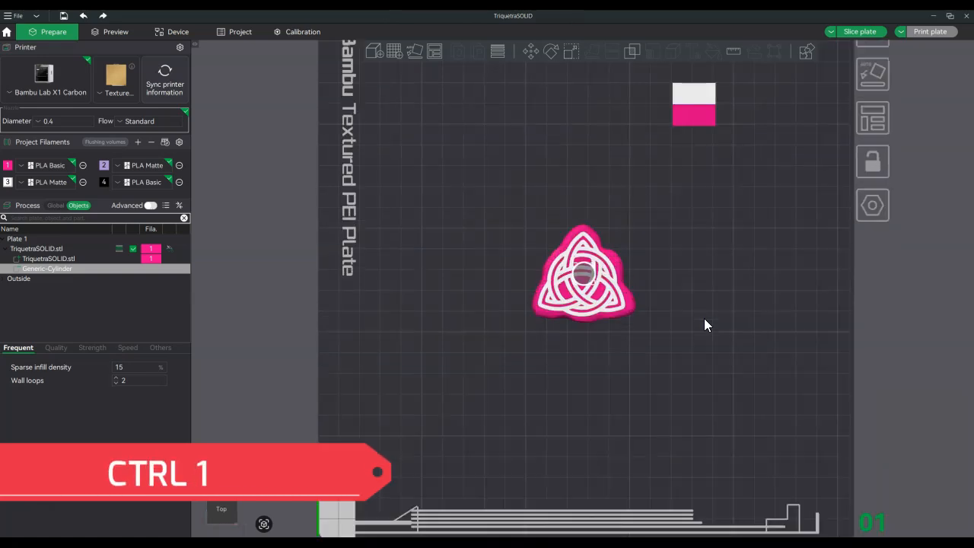
scroll(704, 318, down, 2)
scroll(704, 318, up, 4)
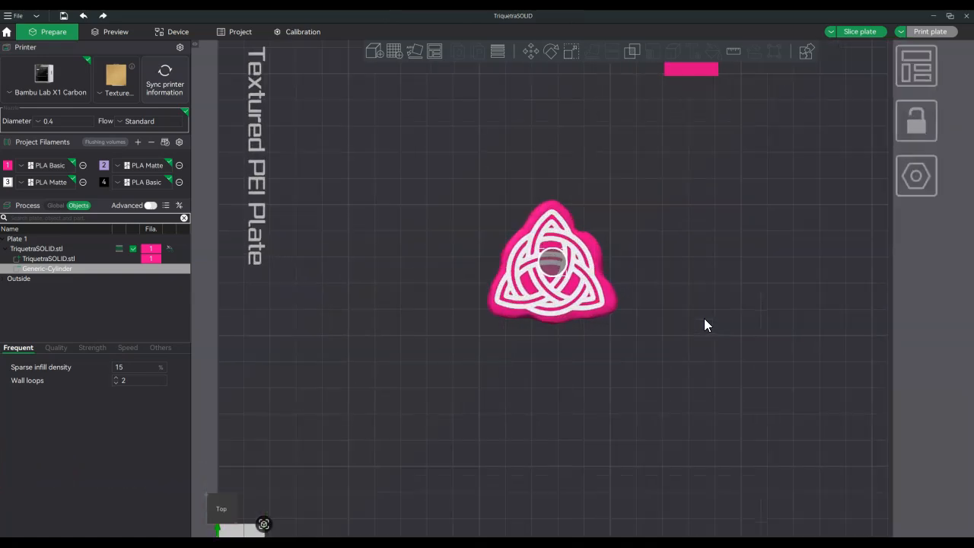
scroll(704, 325, up, 1)
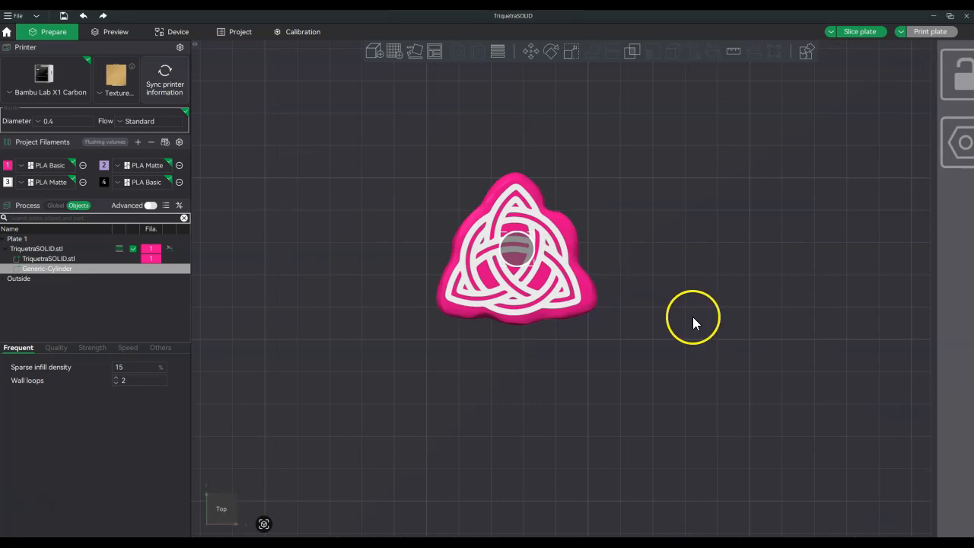
scroll(663, 299, up, 2)
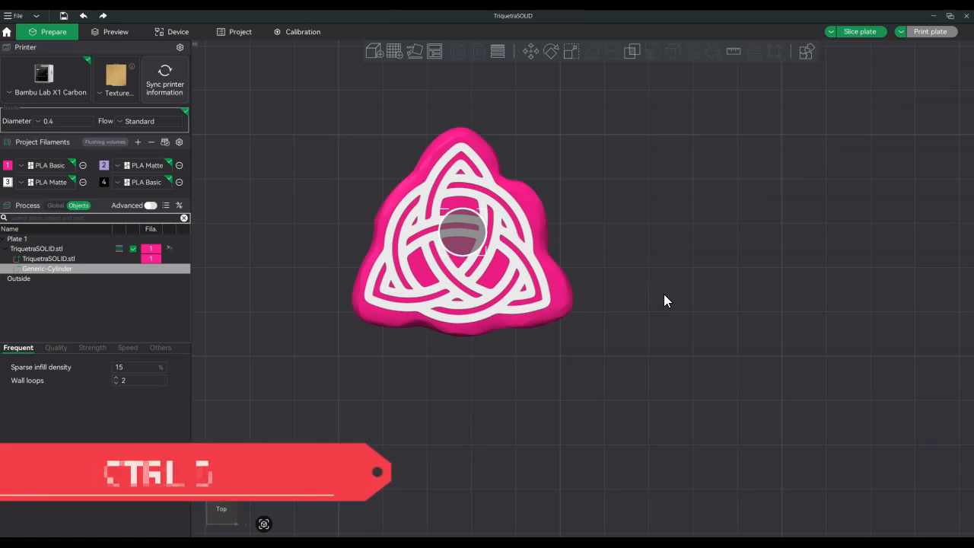
Move the cylinder down into the model's base by setting its Z position to -2 mm in object coordinates
key(ctrl+5)
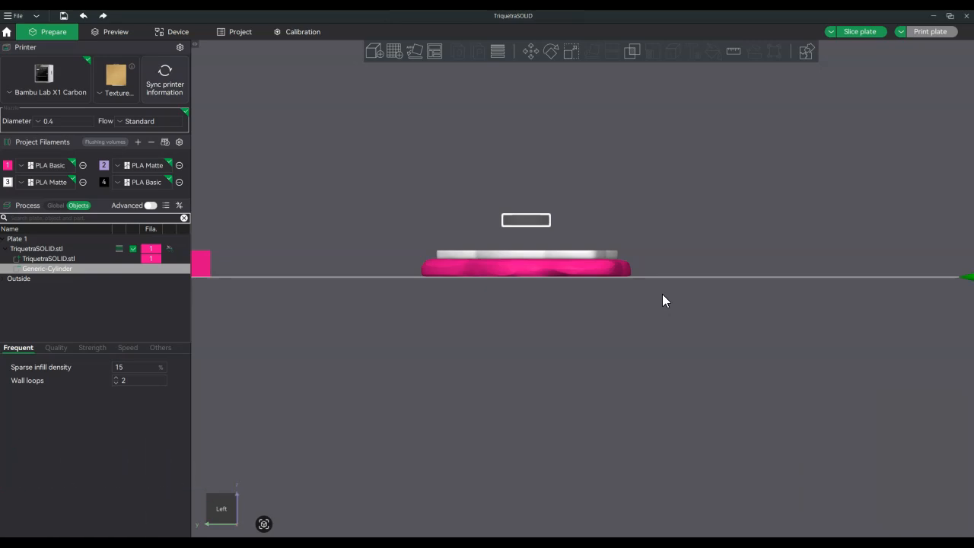
scroll(661, 295, up, 2)
scroll(660, 294, up, 1)
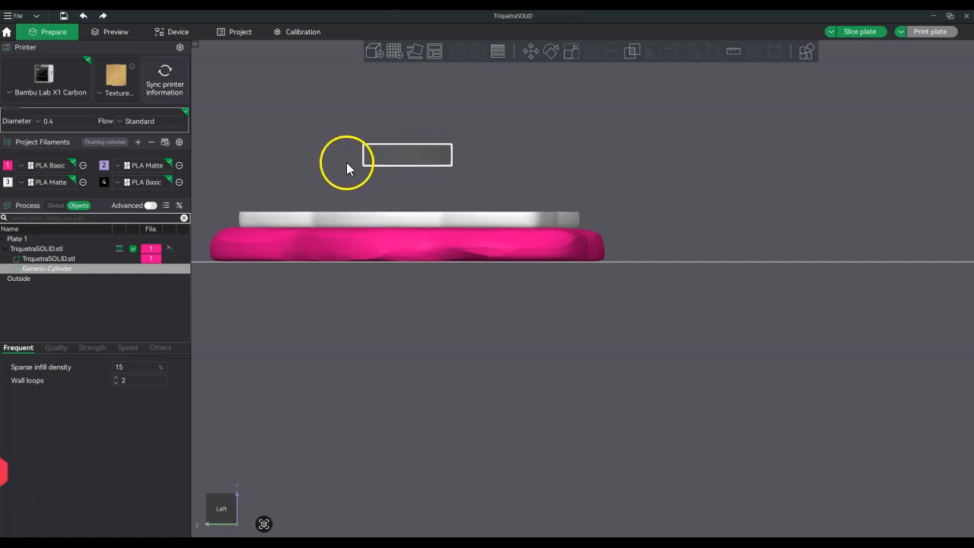
key(m)
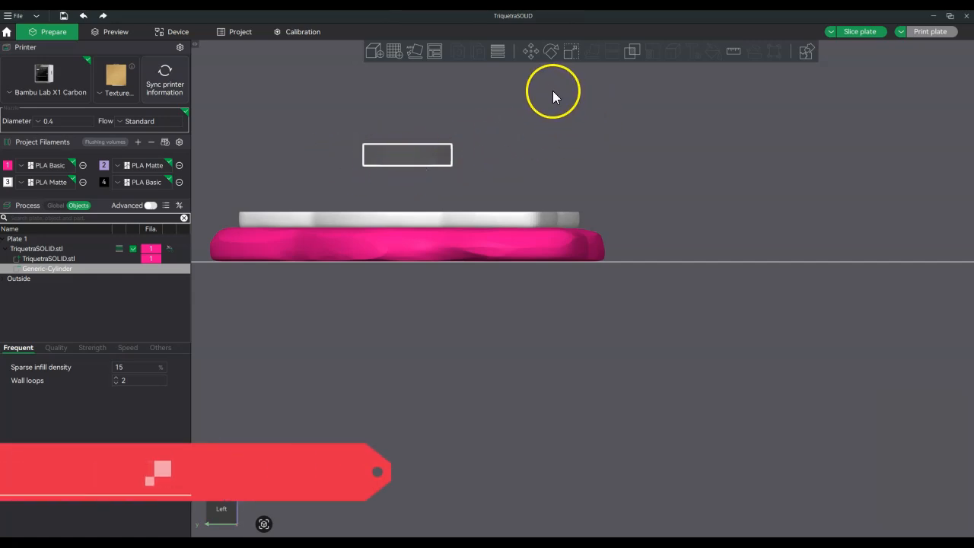
click(532, 50)
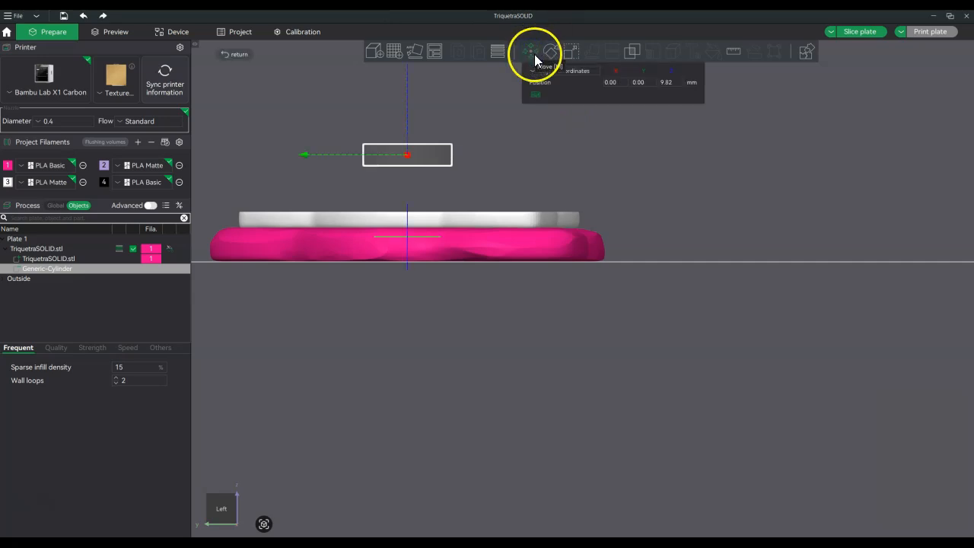
click(678, 81)
click(668, 95)
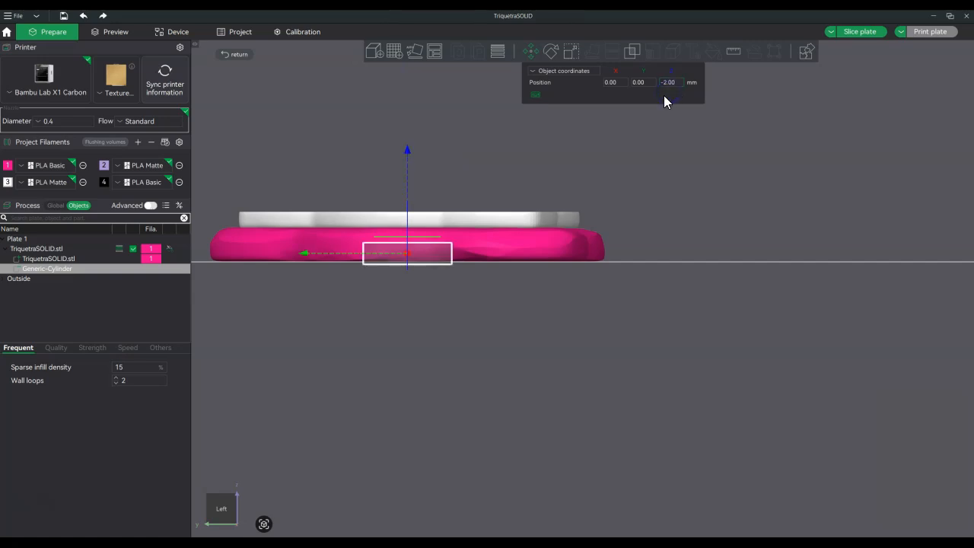
Slice the plate and inspect the round recess on the underside of the sliced model
click(854, 32)
click(854, 32)
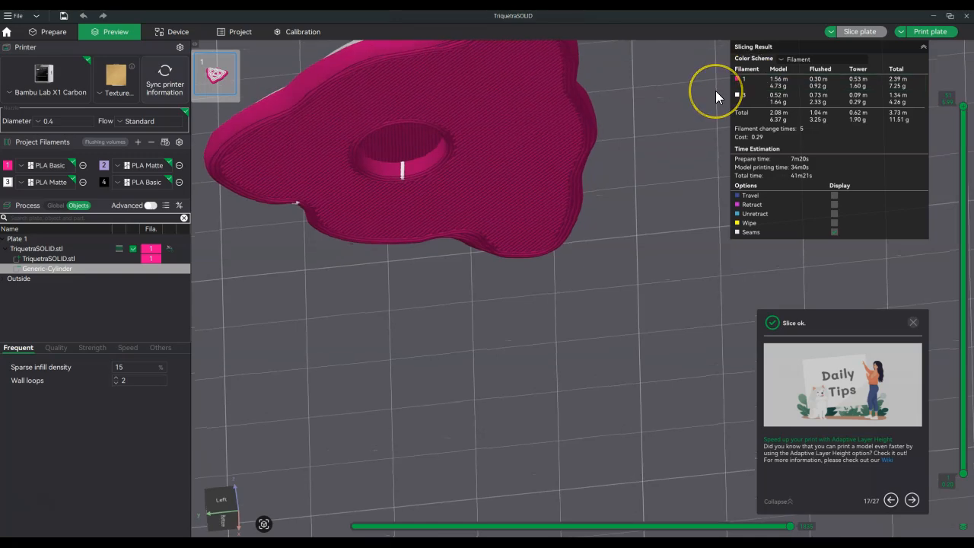
scroll(715, 91, down, 1)
right_drag(713, 92, 750, 249)
mouse_move(749, 249)
mouse_down()
mouse_move(753, 261)
mouse_move(743, 236)
mouse_up()
Disable support in the global process settings and slice the plate again
click(55, 206)
click(117, 271)
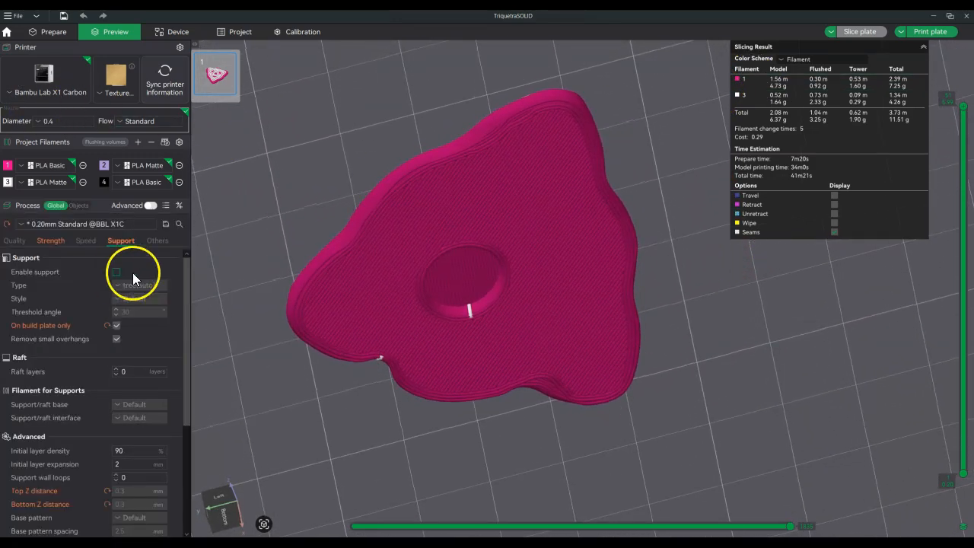
click(859, 32)
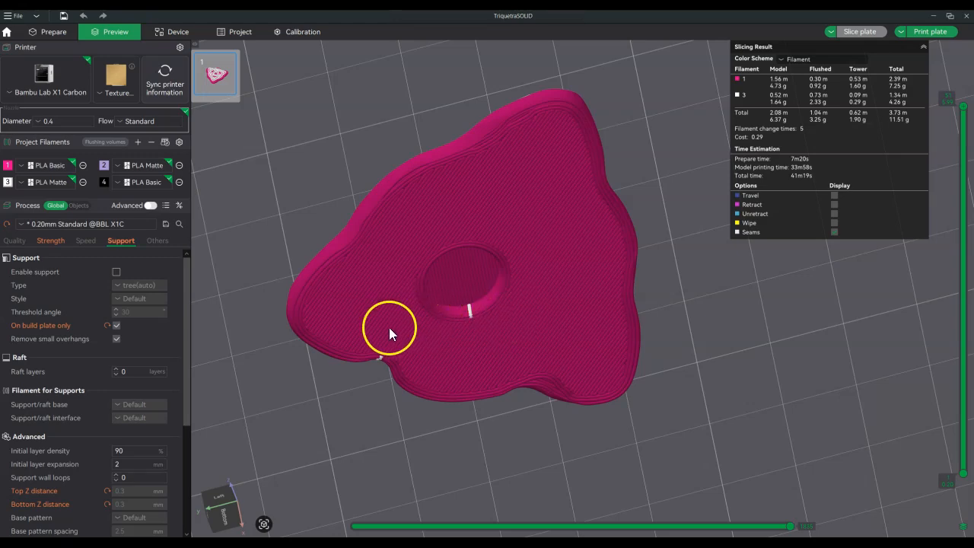
Enable support in the global process settings and set the support's top Z distance to 0.5 mm
click(116, 272)
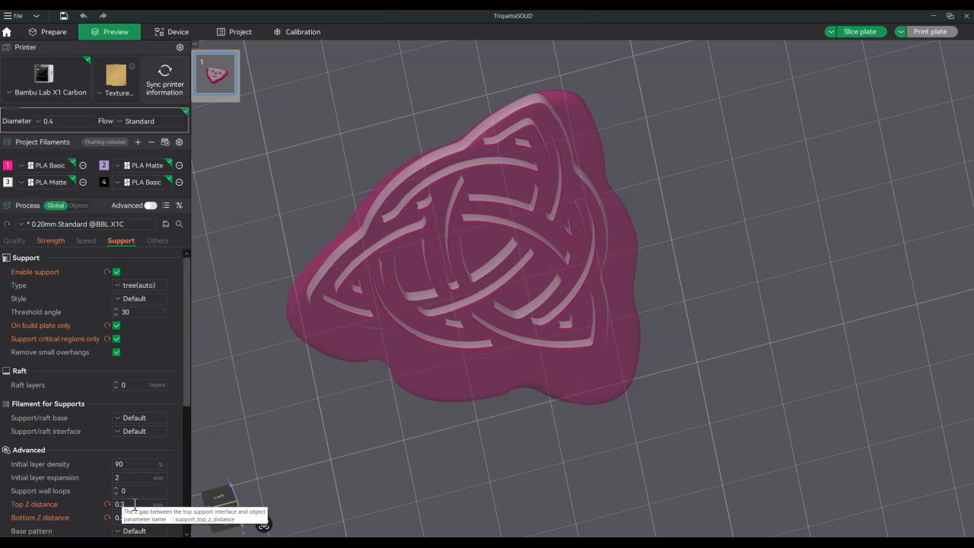
click(134, 503)
key(BackSpace)
text(5)
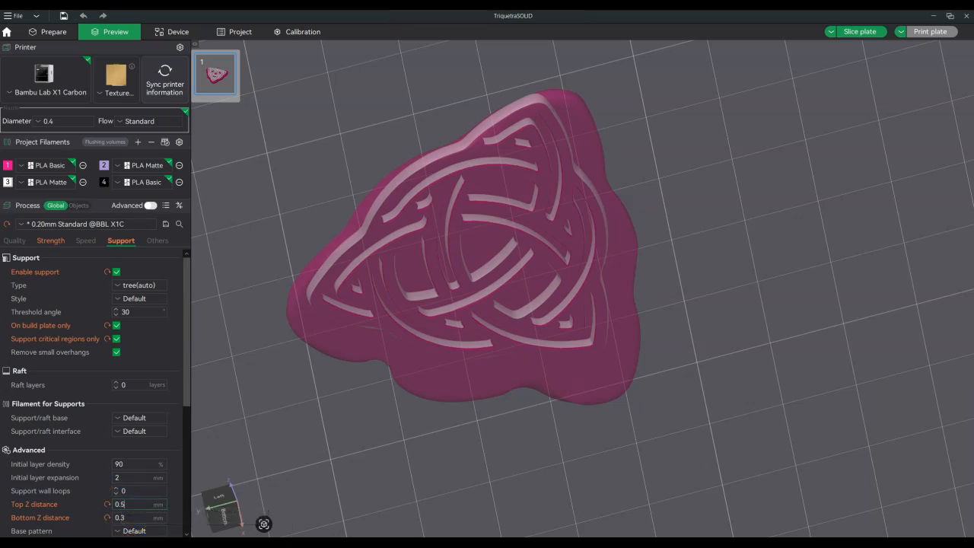
Set the support's bottom Z distance to 0.5 mm
click(131, 519)
key(BackSpace)
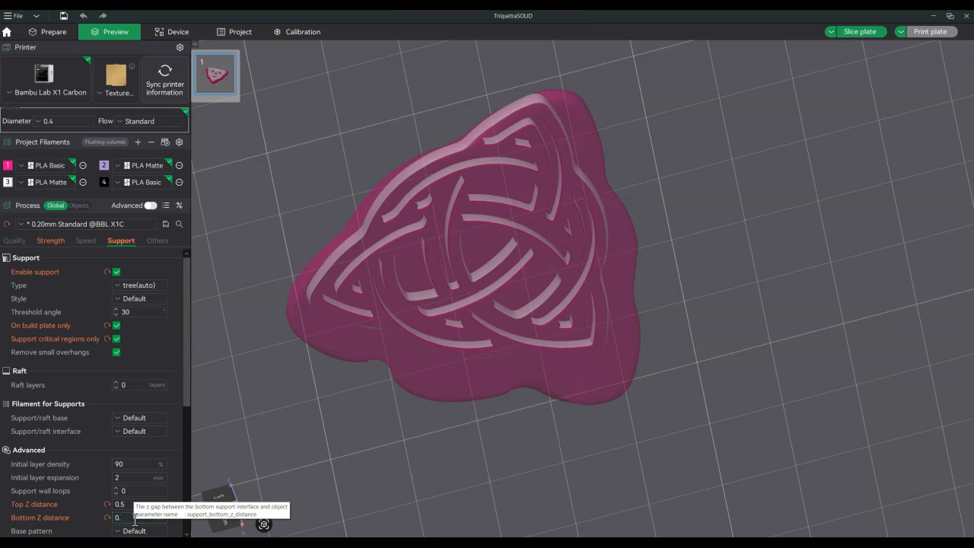
text(5)
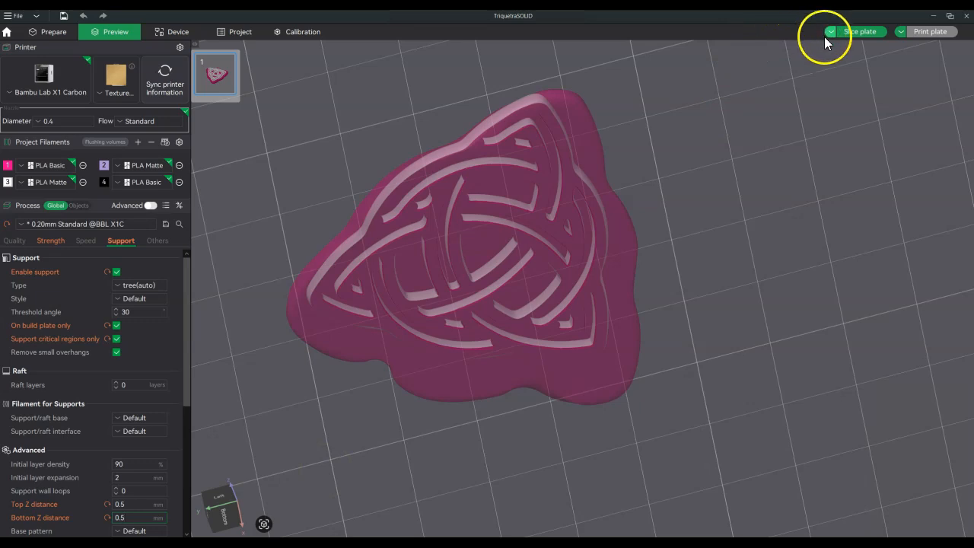
Disable the option that supports critical regions only, and slice the plate to check the support inside the round recess
click(117, 339)
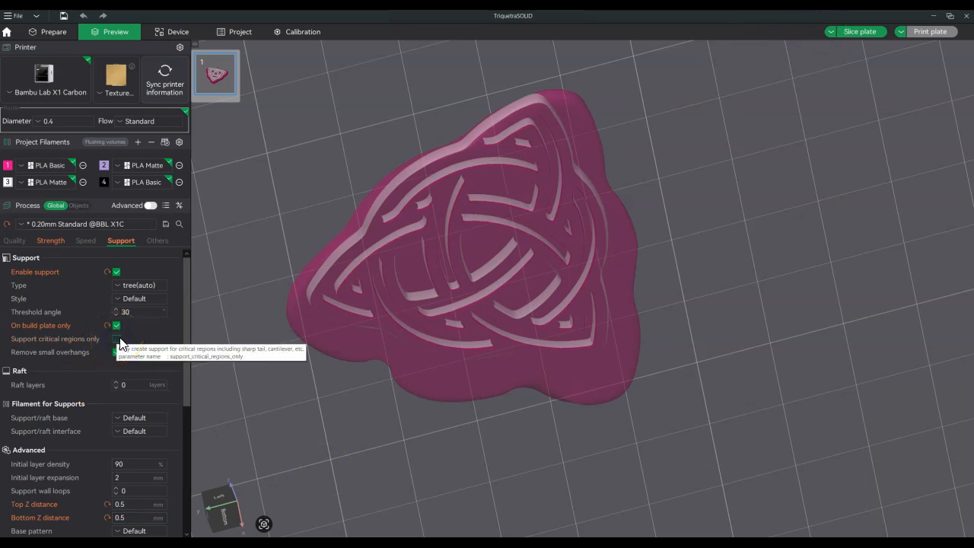
click(860, 32)
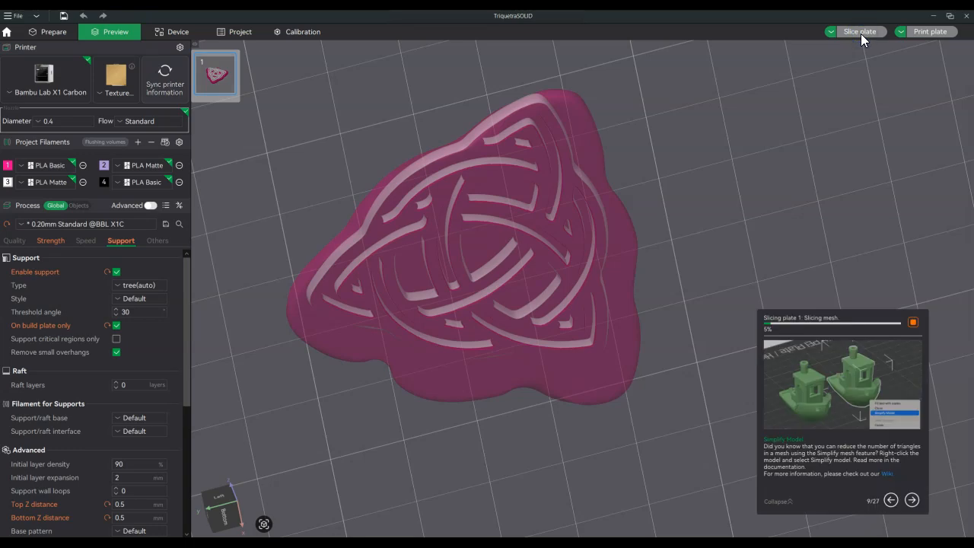
click(844, 37)
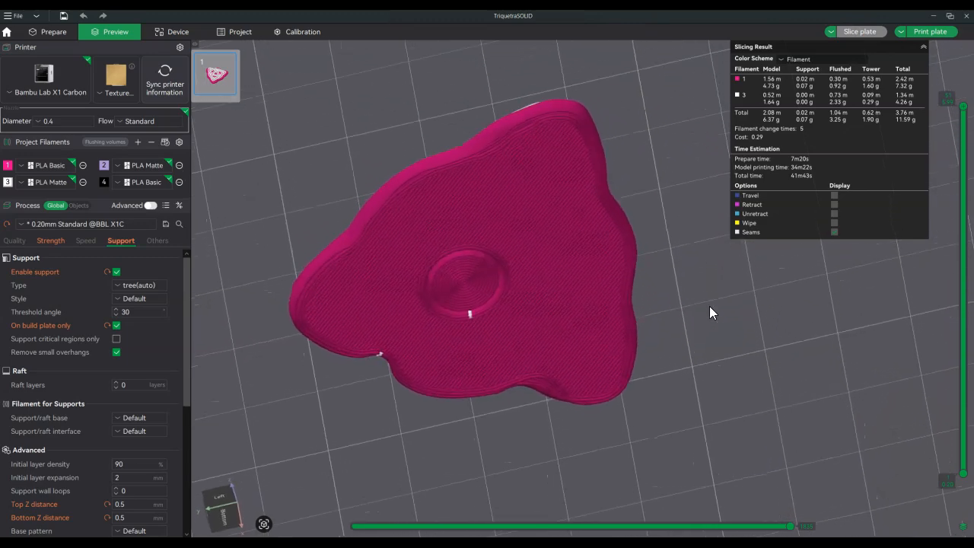
drag(710, 306, 457, 341)
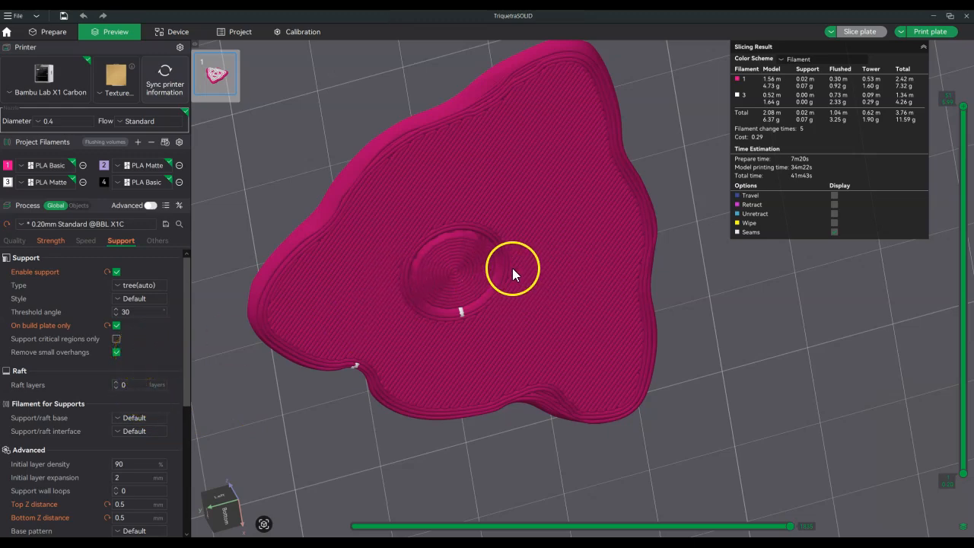
Restrict support to critical regions only and reslice the plate to inspect the recess and the triquetra's top surface
click(117, 339)
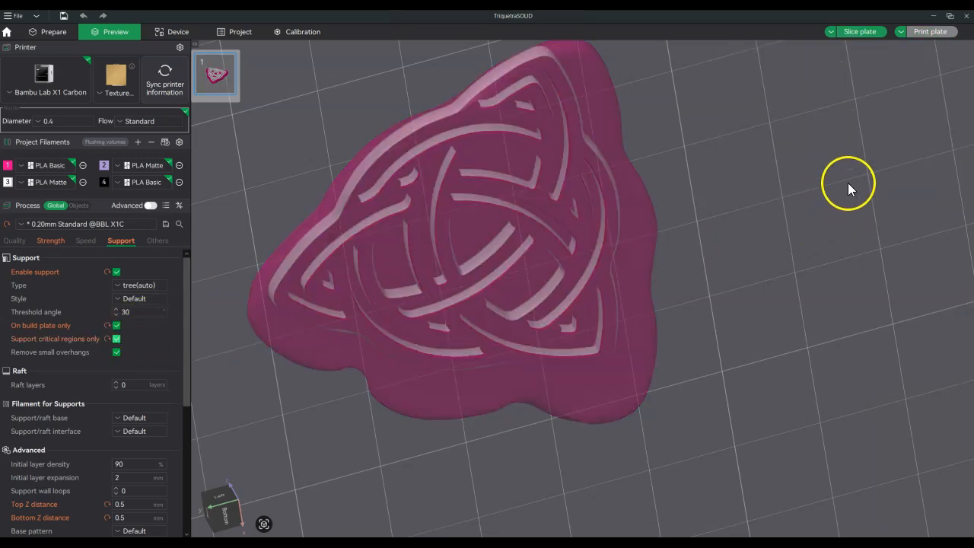
click(861, 32)
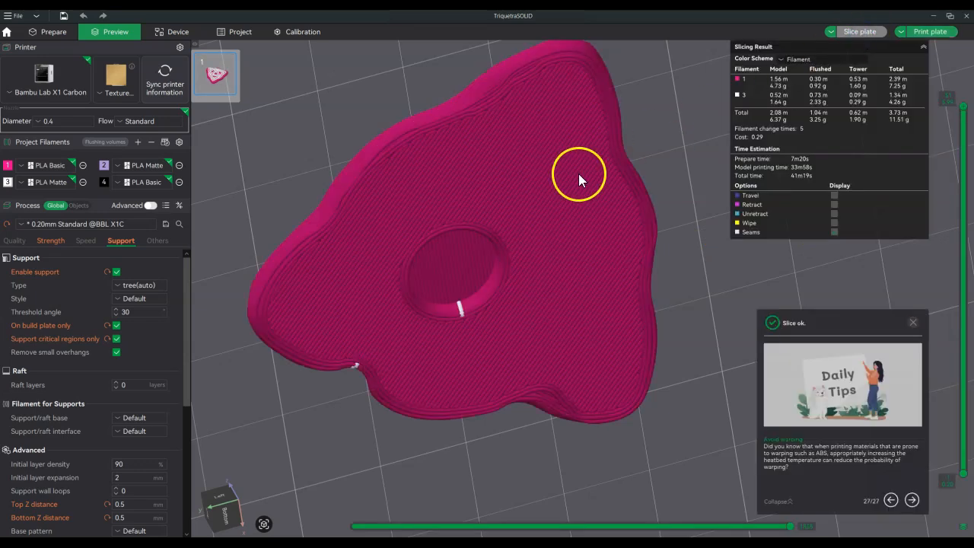
key(5)
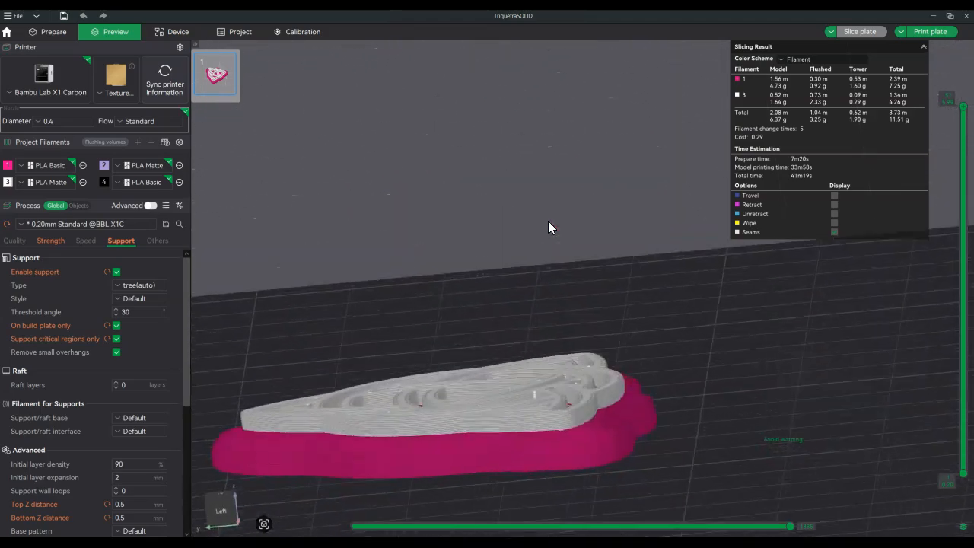
click(547, 225)
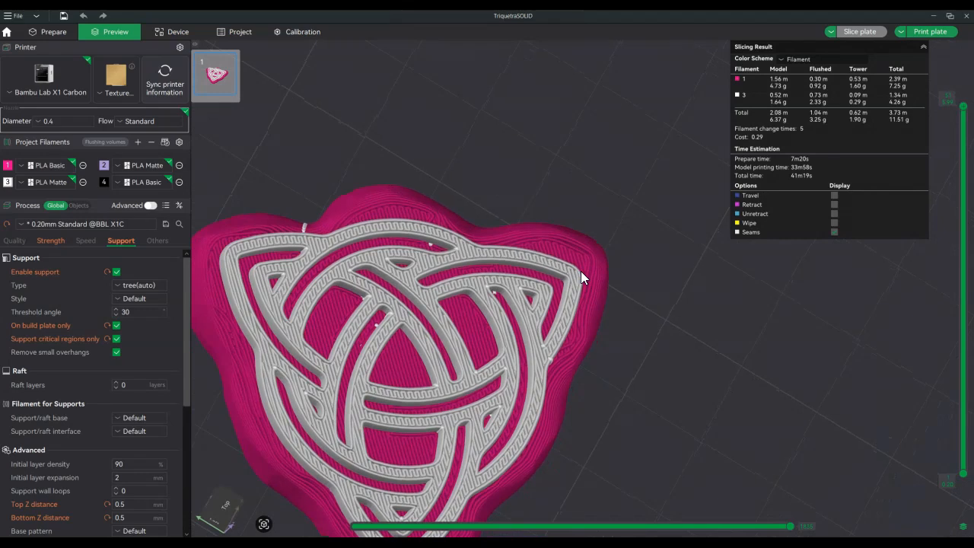
right_drag(578, 271, 592, 221)
drag(592, 221, 618, 131)
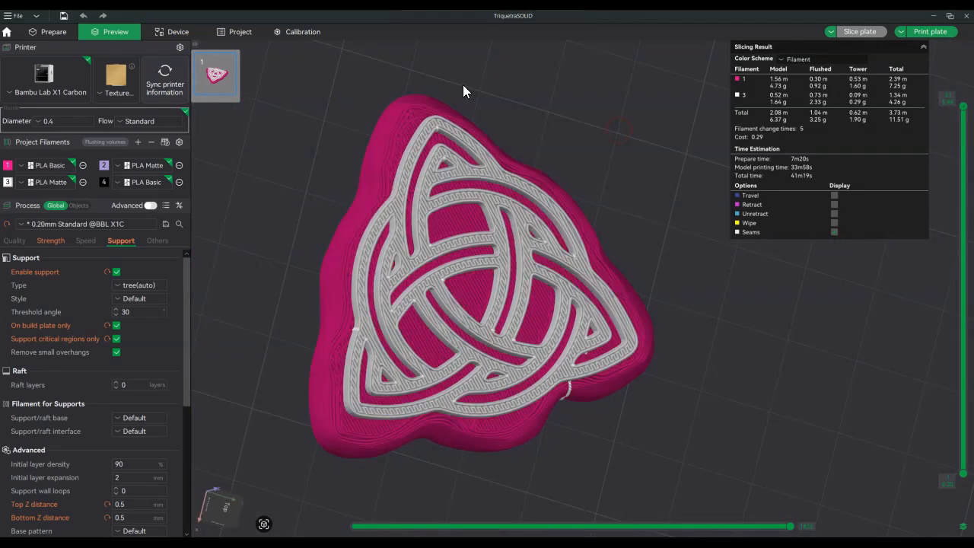